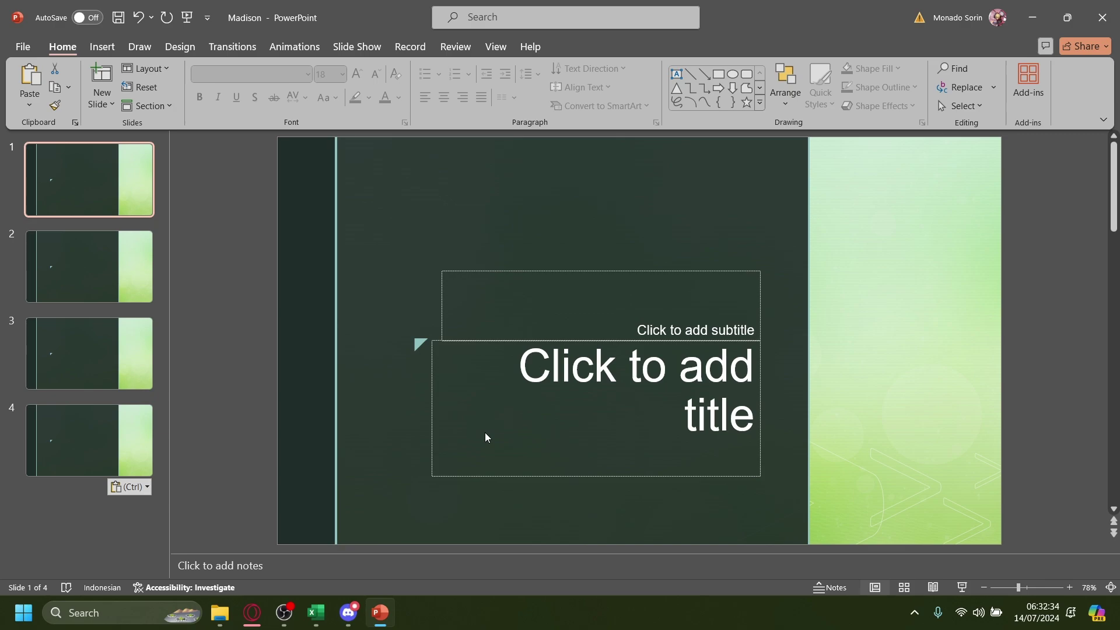
Export all four PowerPoint slides as JPEG images (Slide1–Slide4) into a Madison folder in Downloads.
click(23, 48)
click(43, 272)
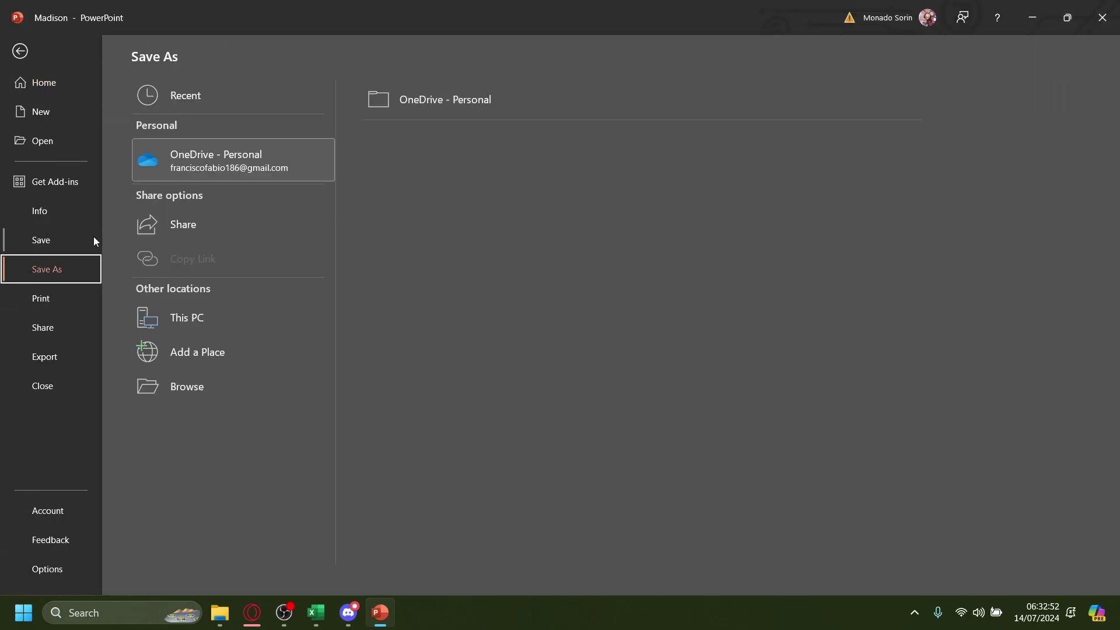
click(197, 319)
click(456, 161)
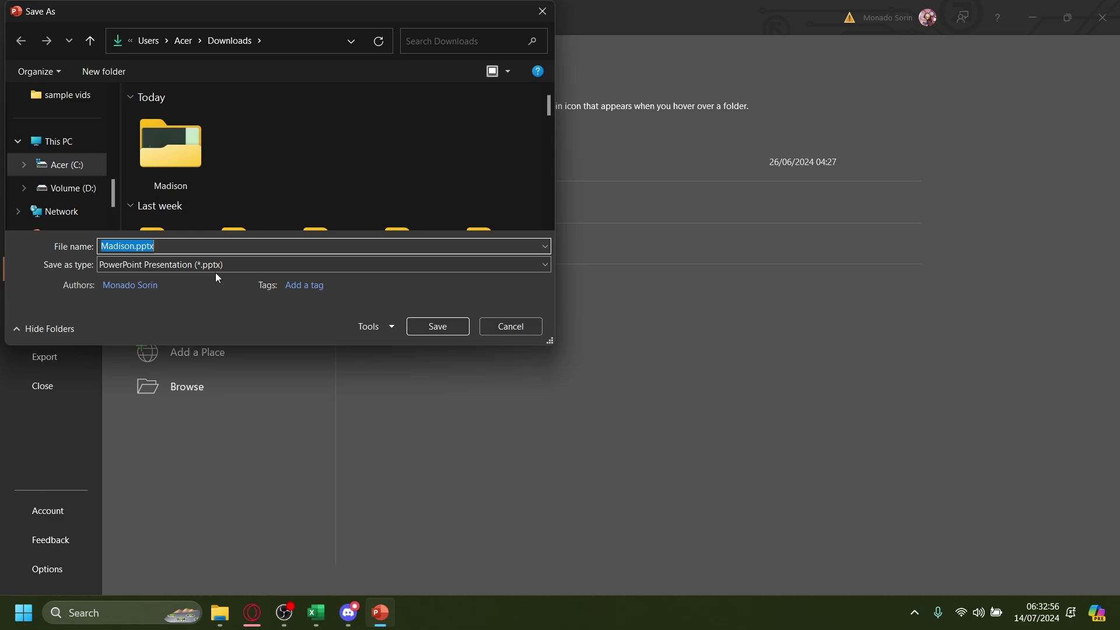
click(193, 264)
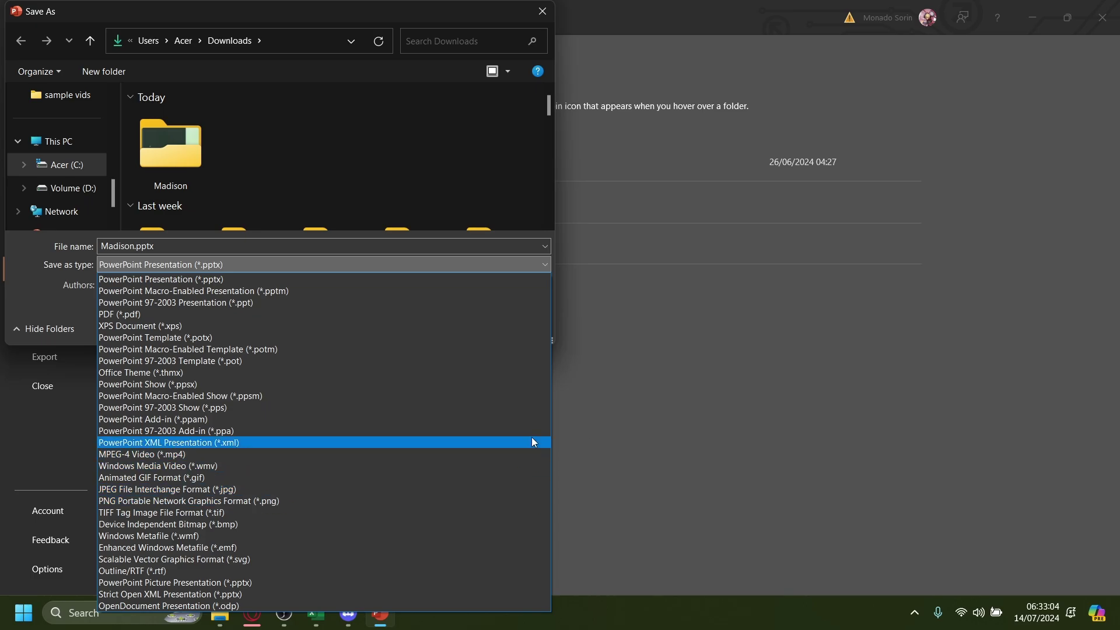
click(541, 11)
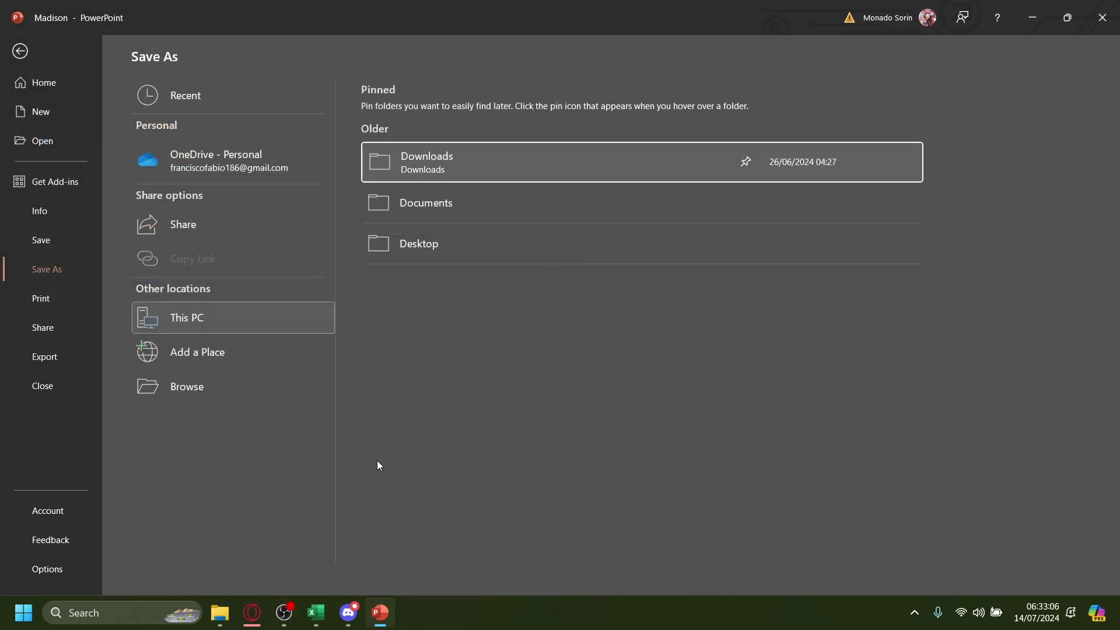
click(219, 612)
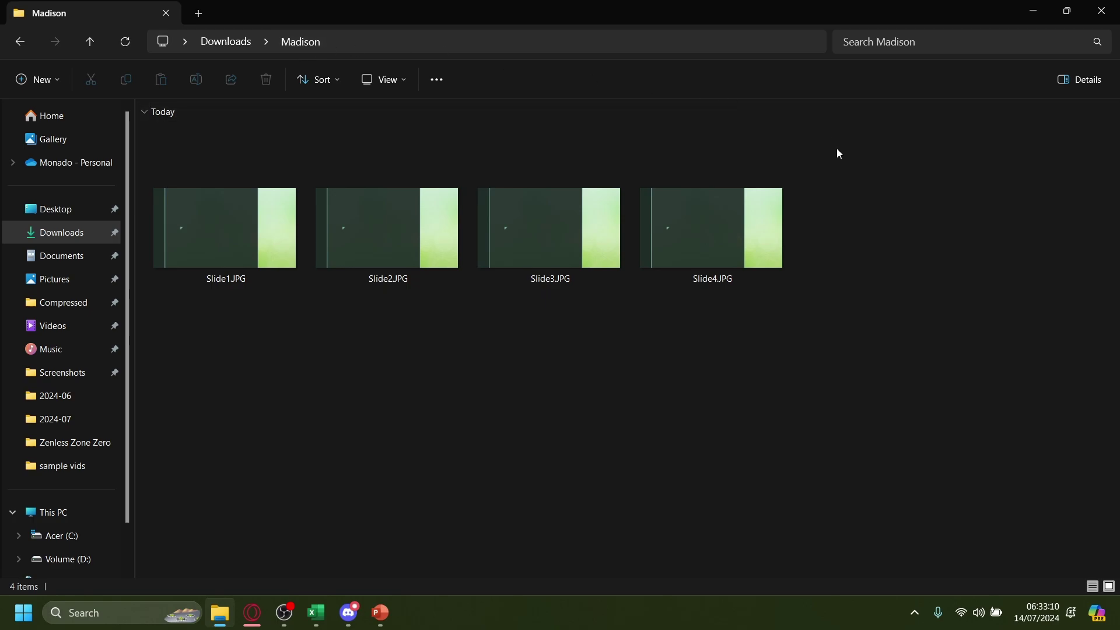
mouse_move(896, 237)
mouse_down()
mouse_move(290, 361)
mouse_move(321, 225)
mouse_move(813, 194)
mouse_up()
click(513, 433)
drag(223, 346, 907, 243)
click(216, 435)
drag(219, 368, 845, 193)
click(873, 269)
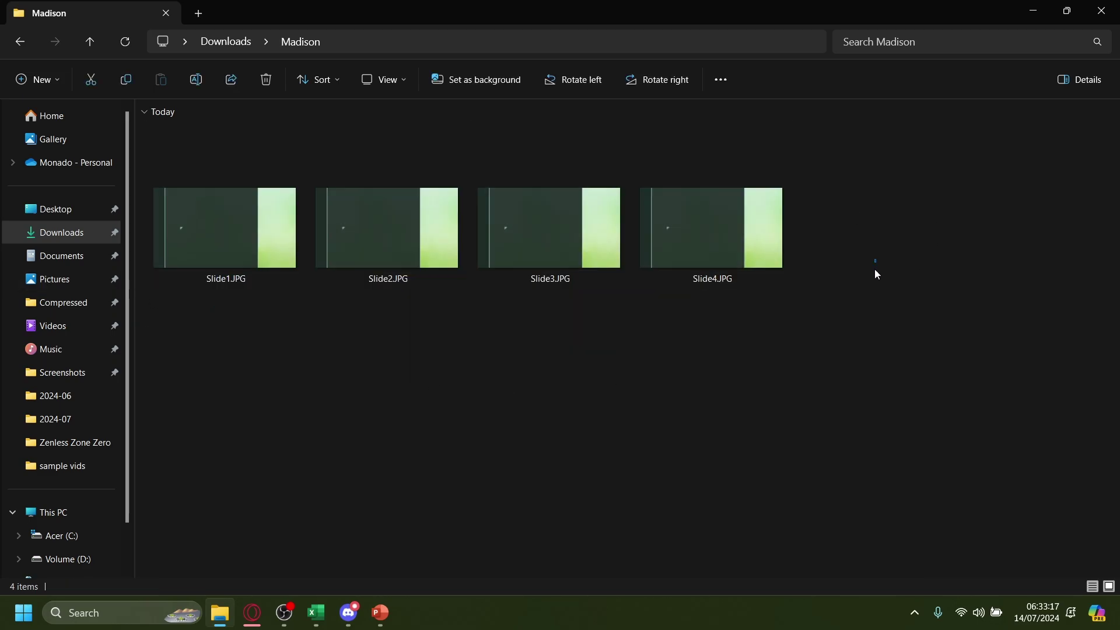
Upload Slide1.JPG through Slide4.JPG from the computer to the Wix site's media files.
click(255, 613)
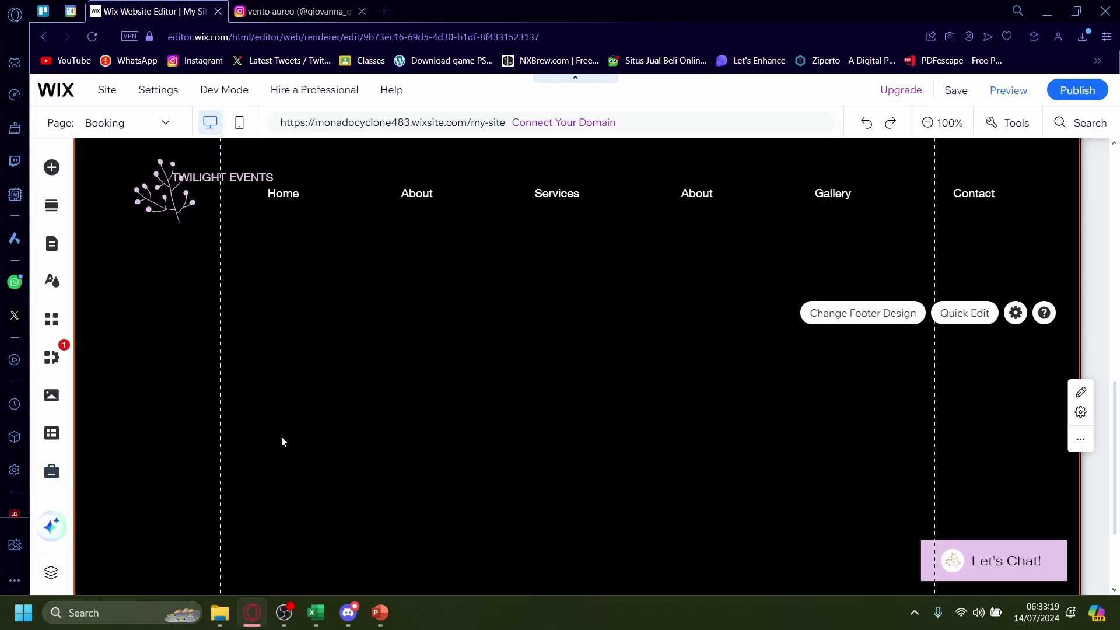
click(51, 167)
click(106, 215)
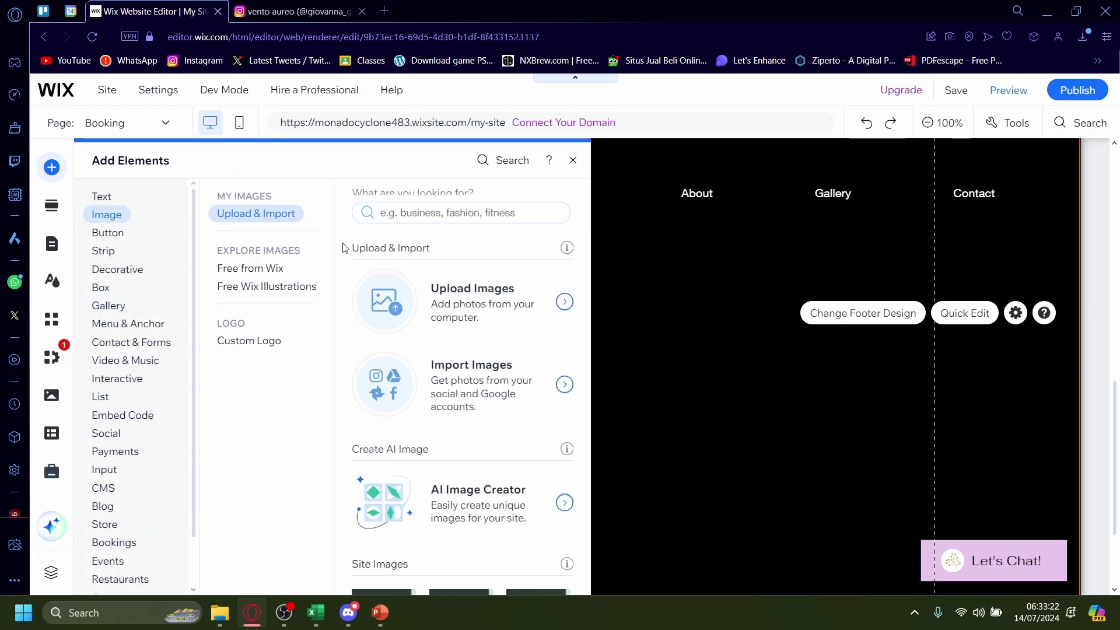
click(486, 308)
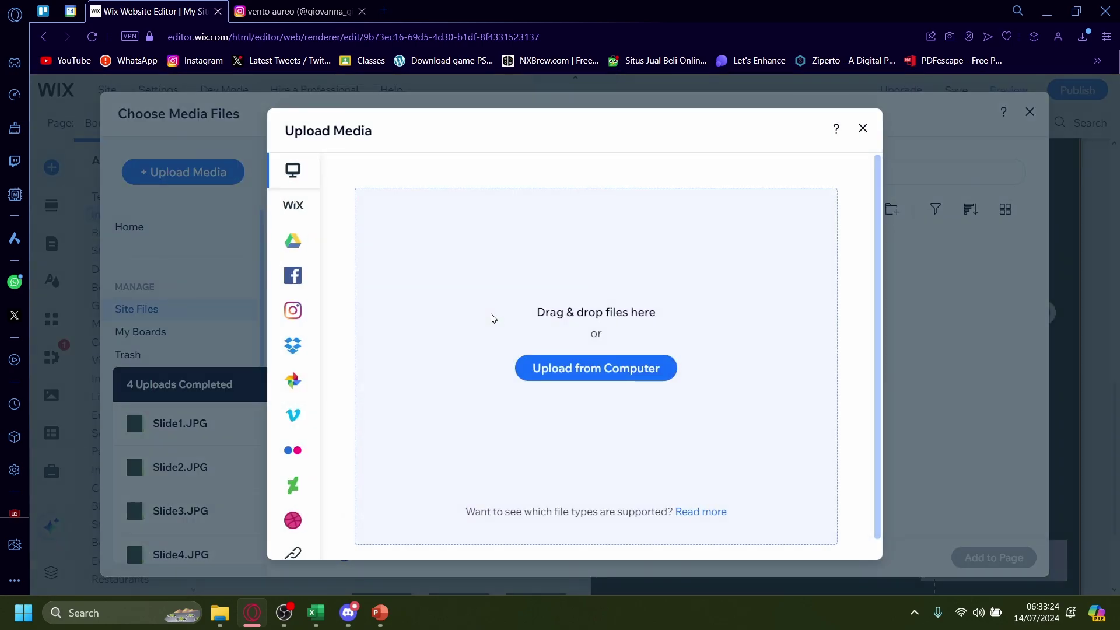
click(561, 374)
click(598, 496)
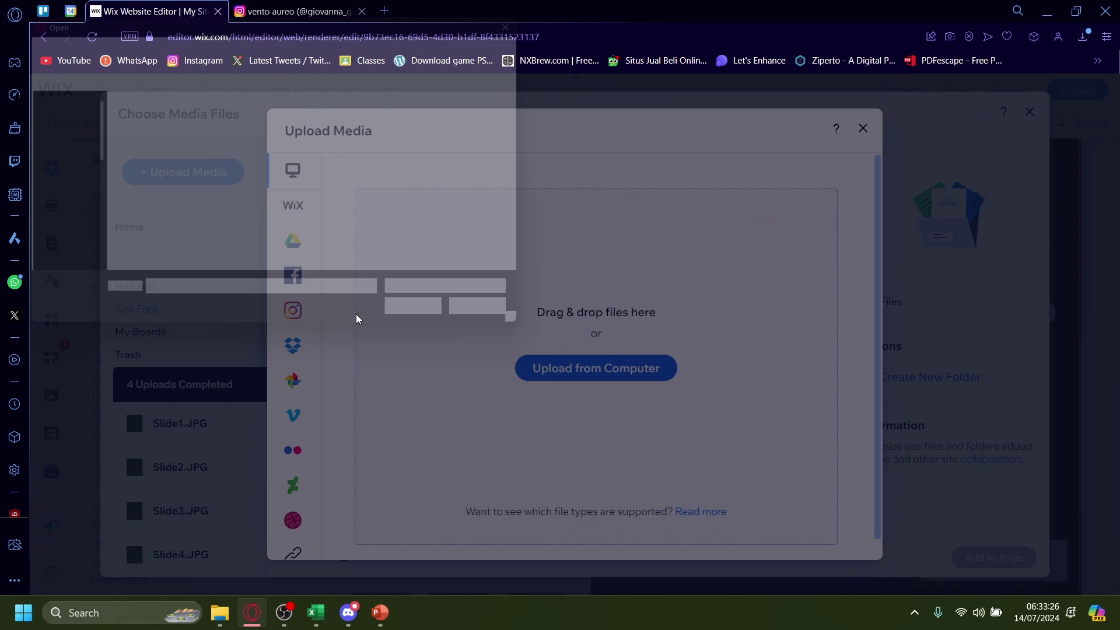
drag(122, 237, 263, 214)
click(430, 330)
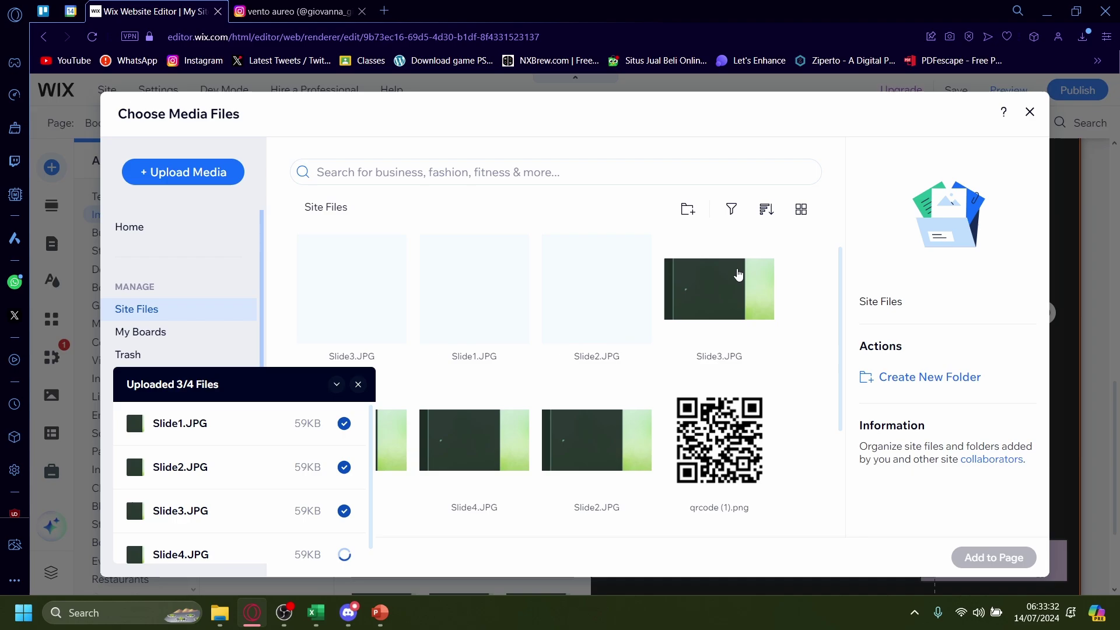
click(691, 289)
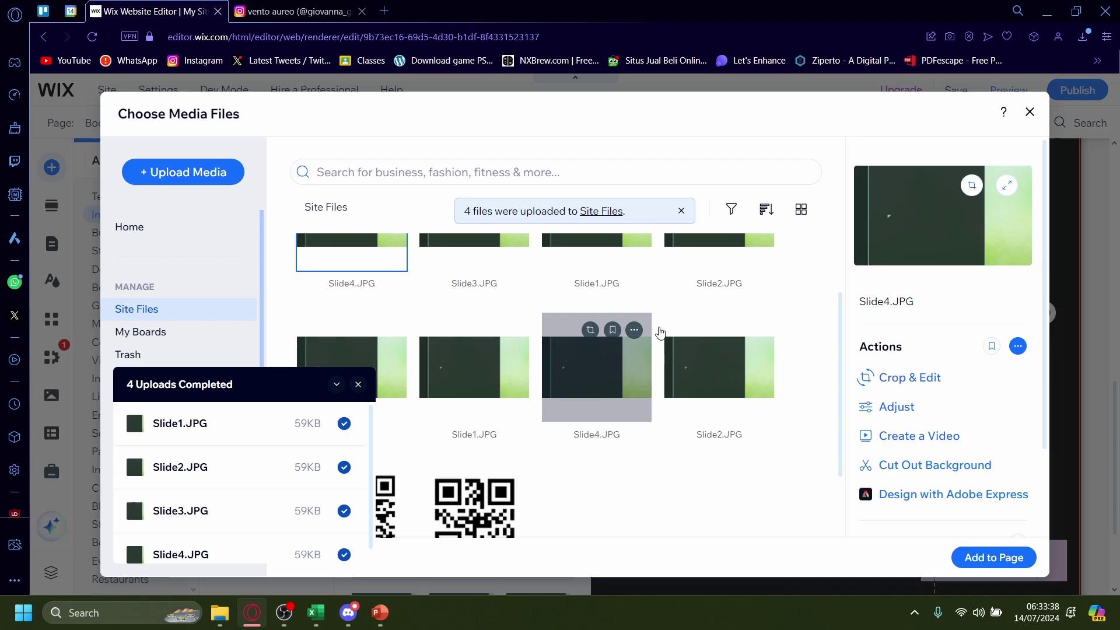
Place the 'Slider (arrows)' gallery from Slider Galleries onto the Booking page.
click(1029, 112)
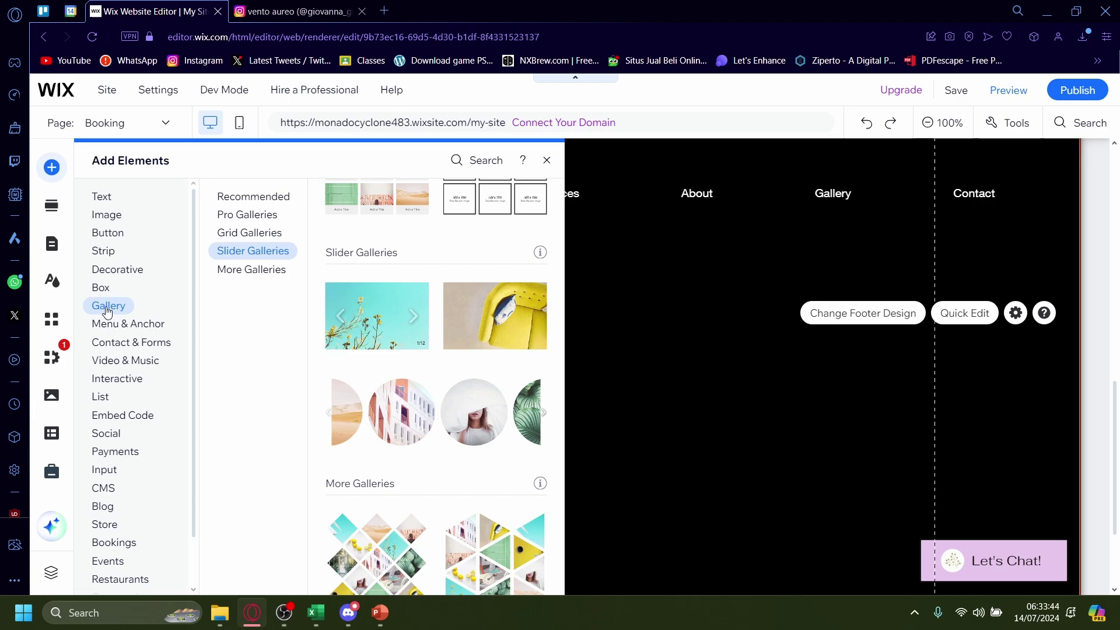
click(253, 197)
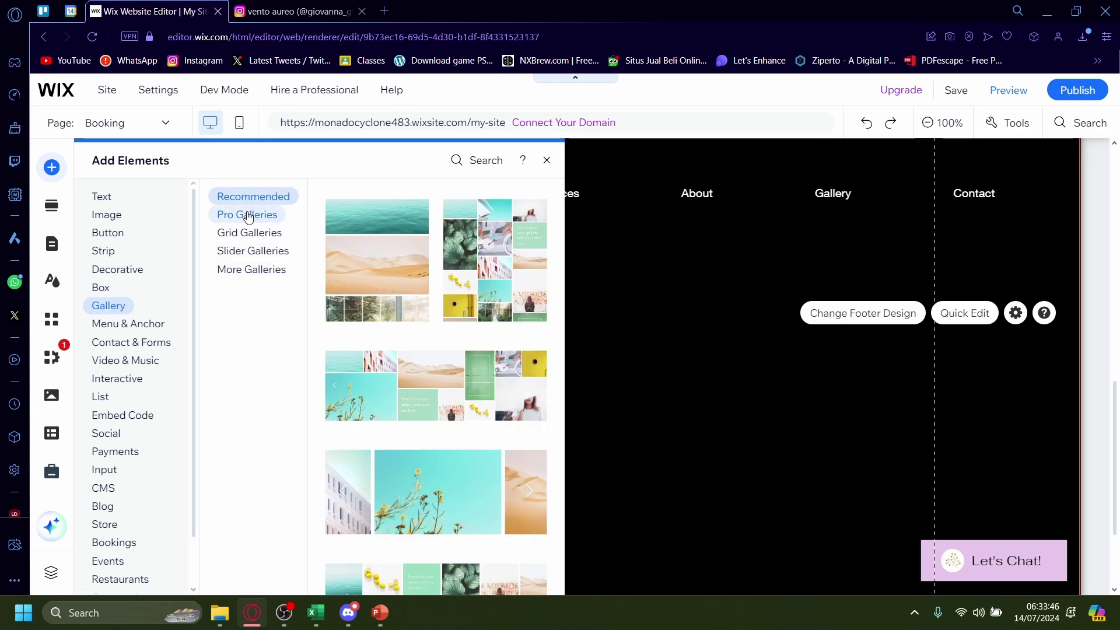
click(248, 232)
click(250, 268)
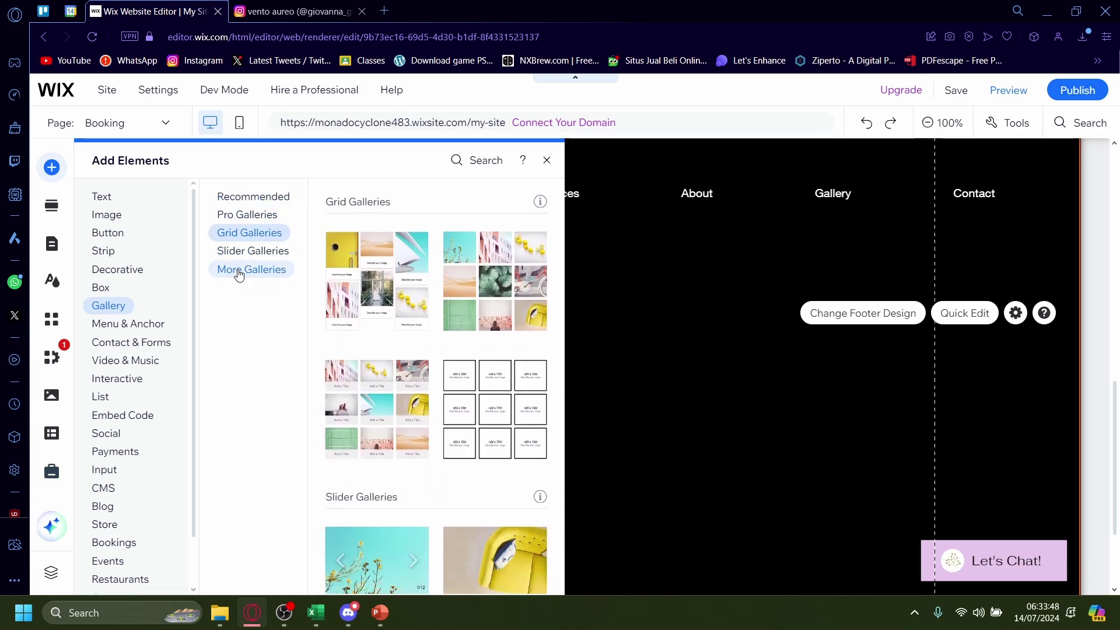
click(253, 250)
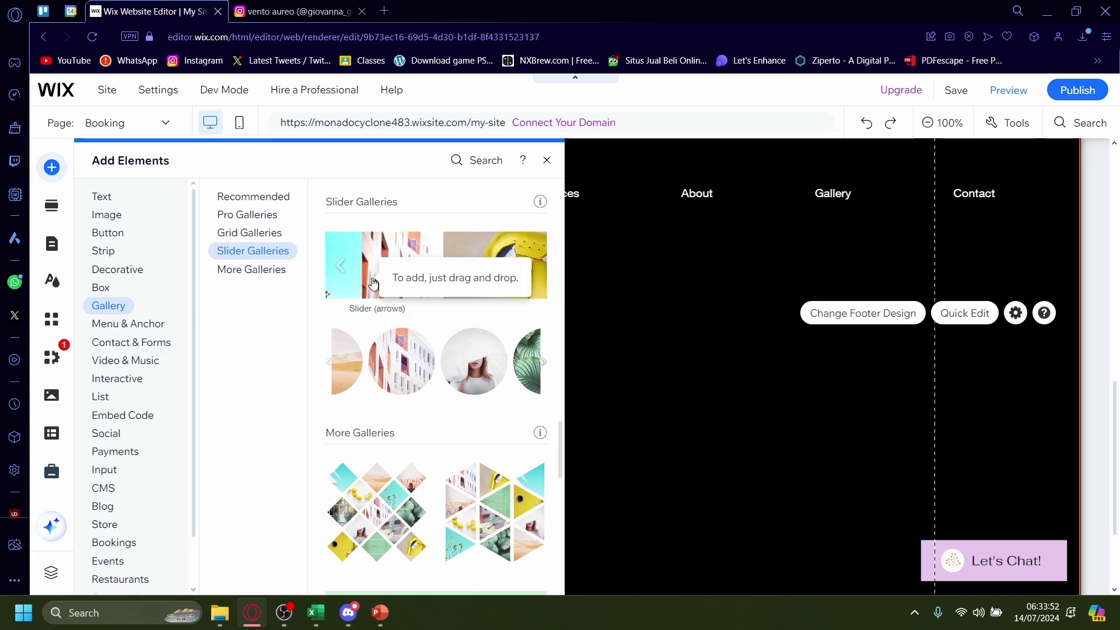
mouse_move(376, 265)
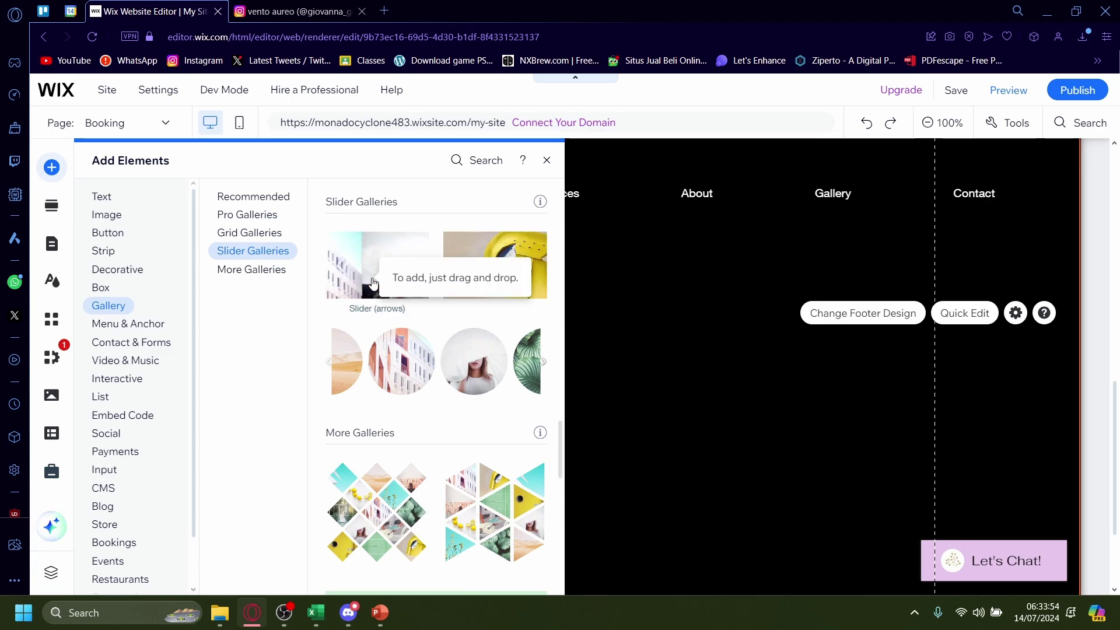
mouse_move(368, 280)
mouse_down()
mouse_move(522, 378)
mouse_move(533, 367)
mouse_move(503, 359)
mouse_up()
Delete all the stock placeholder photos in the gallery's image organizer.
click(356, 194)
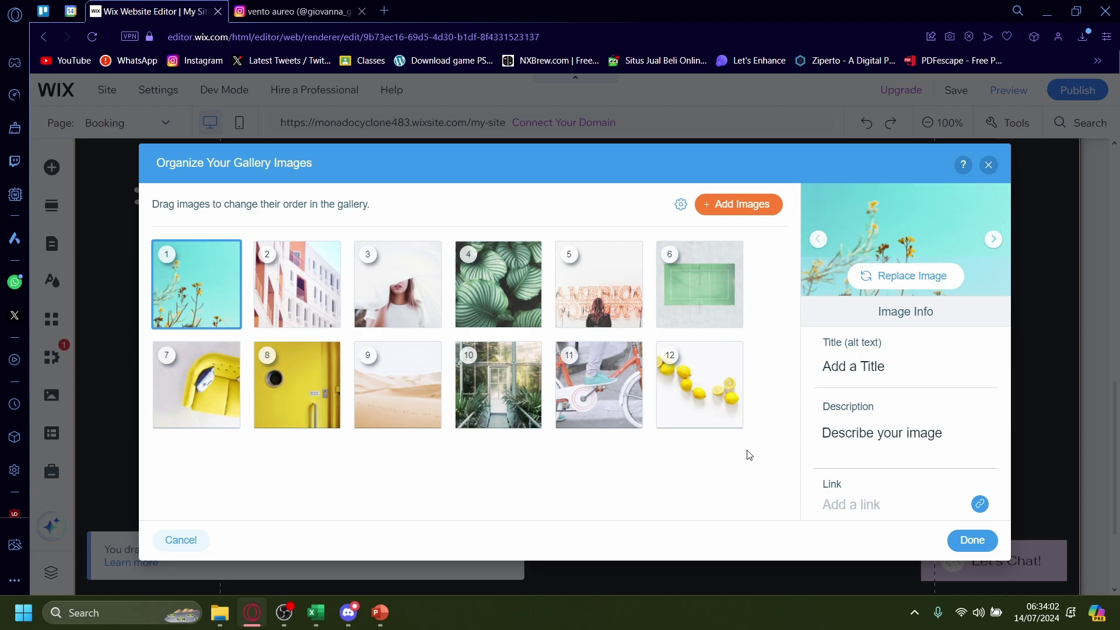
mouse_move(196, 283)
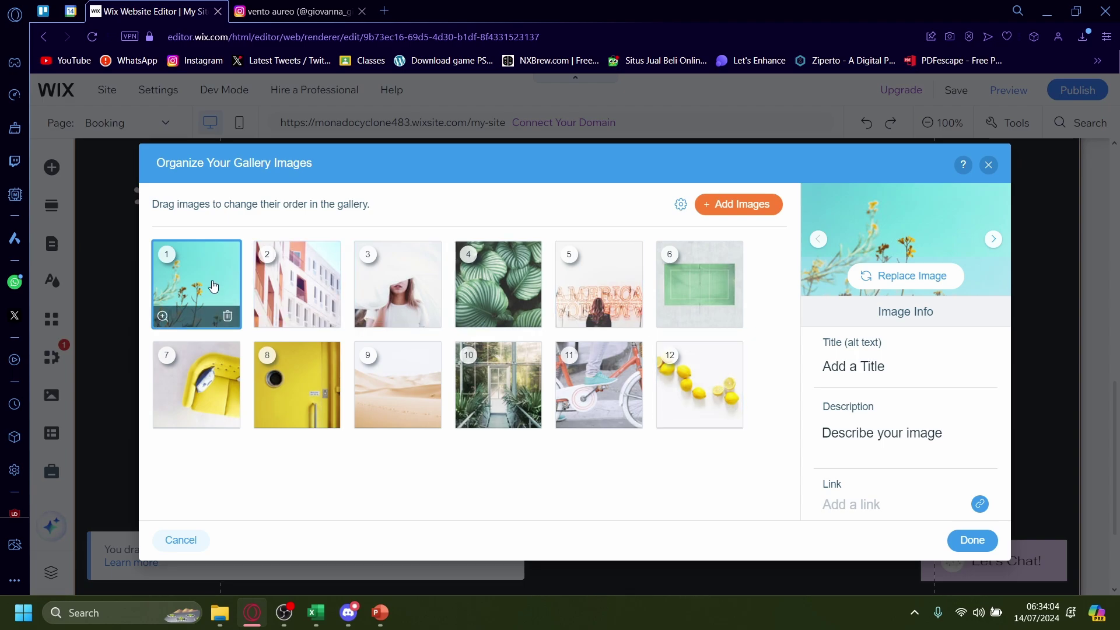
click(228, 318)
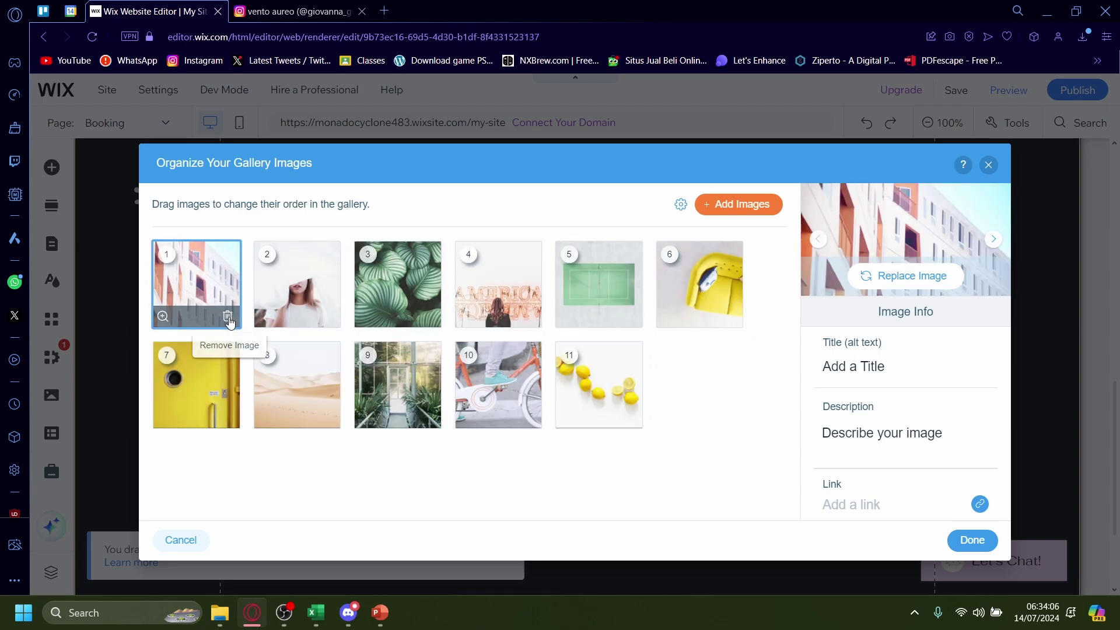
click(227, 317)
click(227, 317)
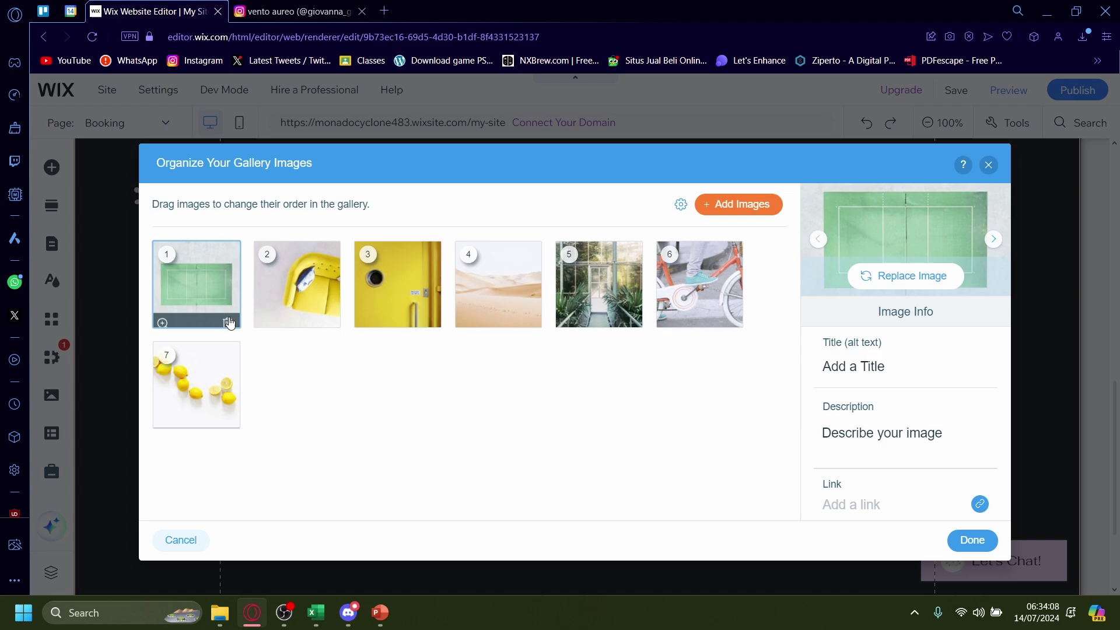
click(227, 317)
click(227, 317)
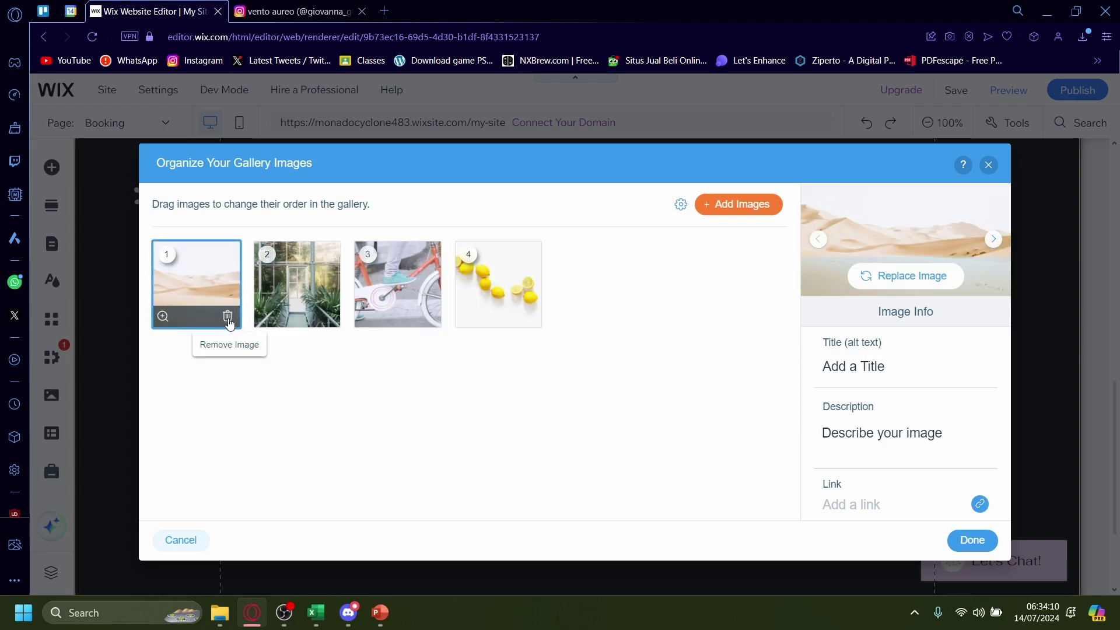
click(228, 316)
click(228, 316)
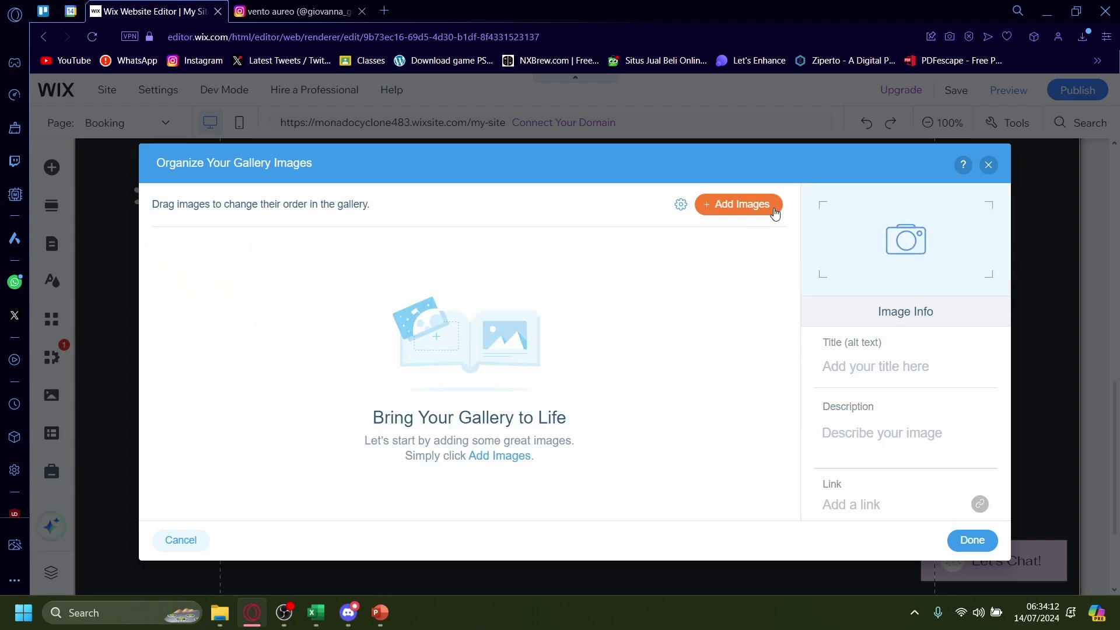
Add Slide1, Slide2, Slide3 and Slide4 from the media library to the gallery.
click(741, 204)
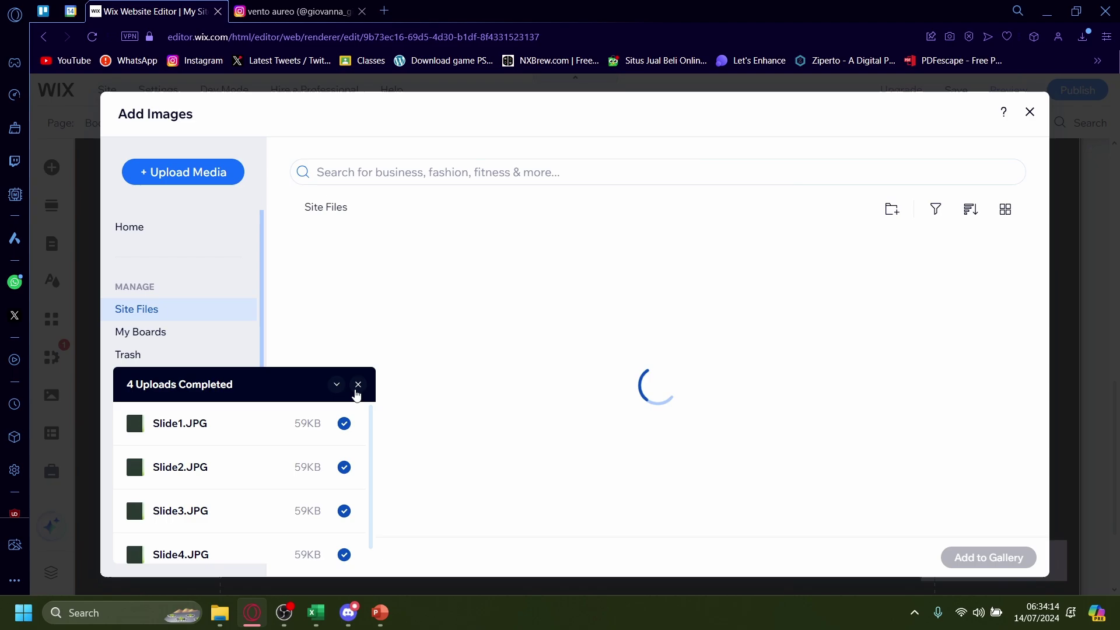
click(358, 383)
scroll(692, 351, down, 1)
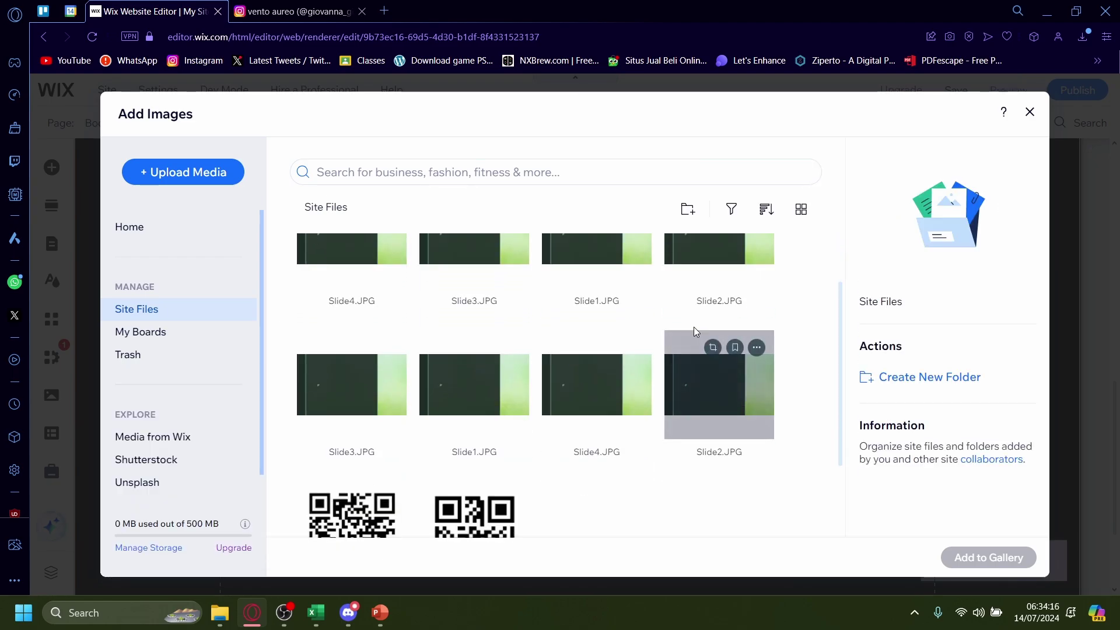
scroll(693, 350, up, 1)
drag(595, 333, 390, 326)
click(591, 333)
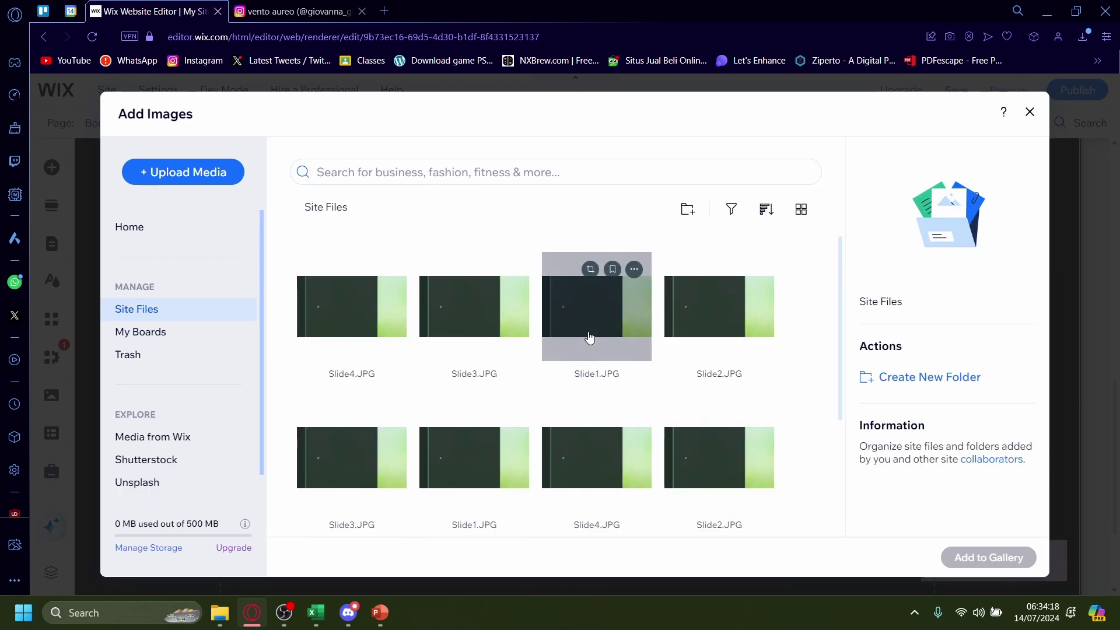
ctrl+click(482, 308)
ctrl+click(402, 307)
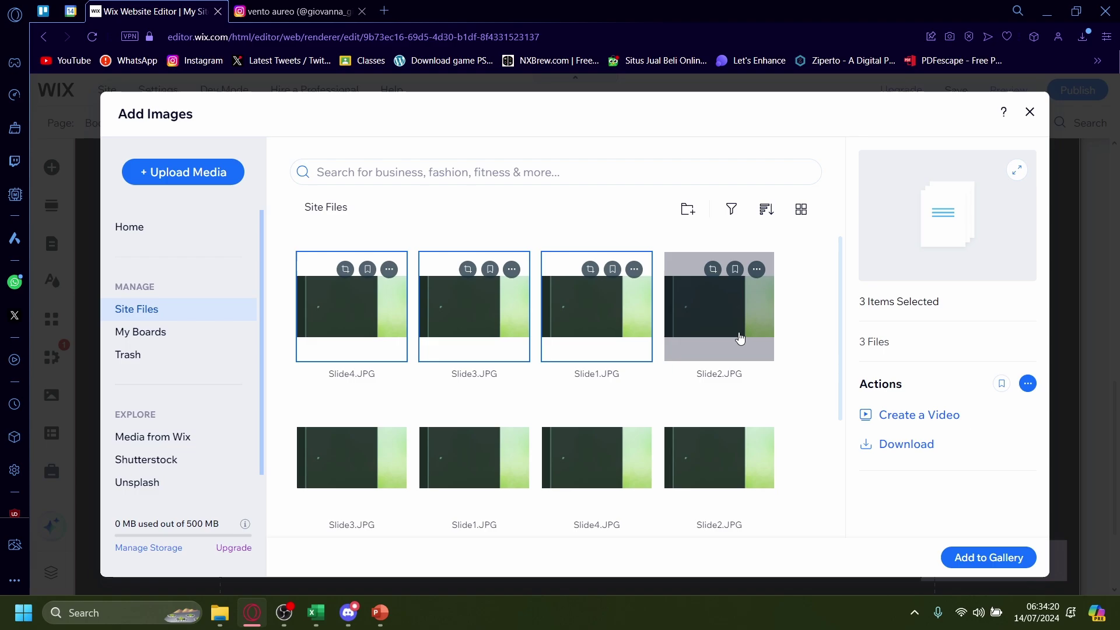
ctrl+click(736, 315)
click(967, 561)
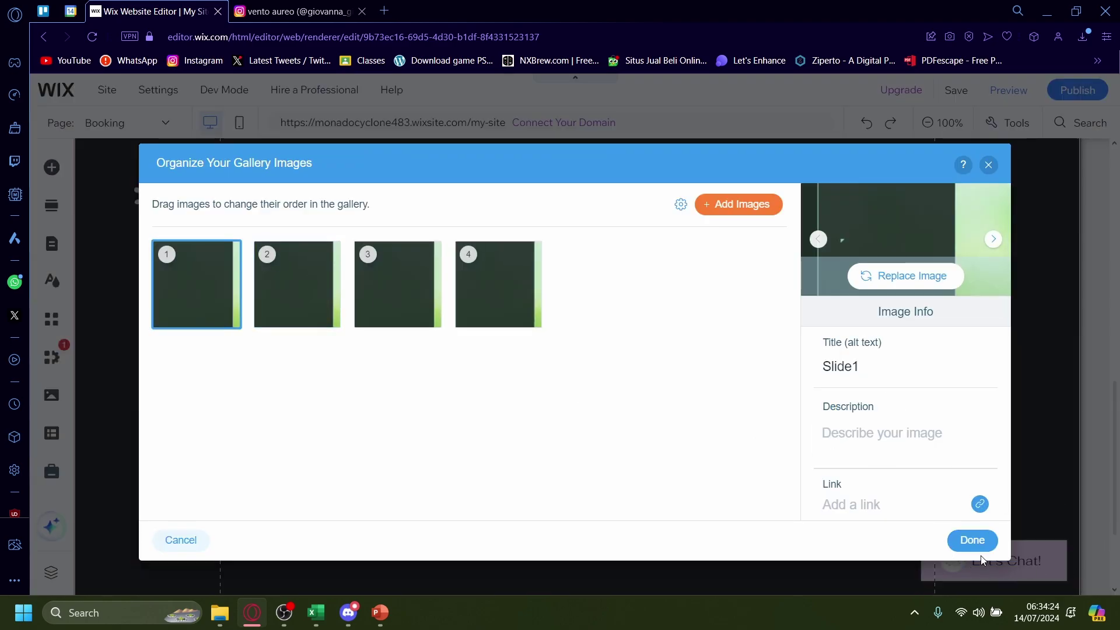
Confirm the new images, nudge the gallery right and down, and preview it advancing to the next slide.
click(972, 539)
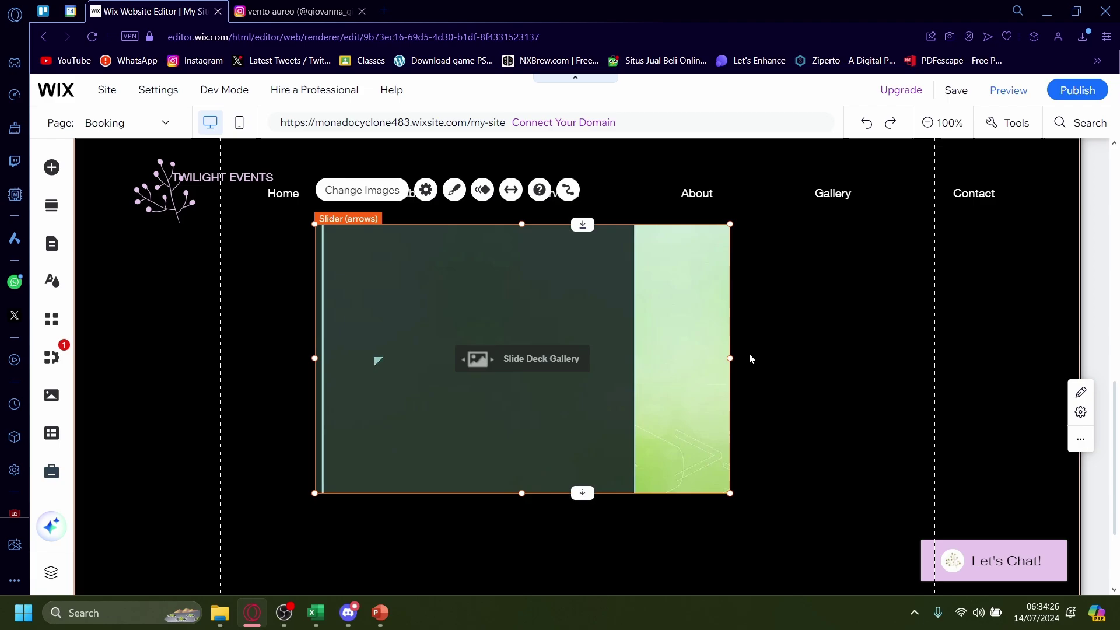
drag(687, 365, 720, 382)
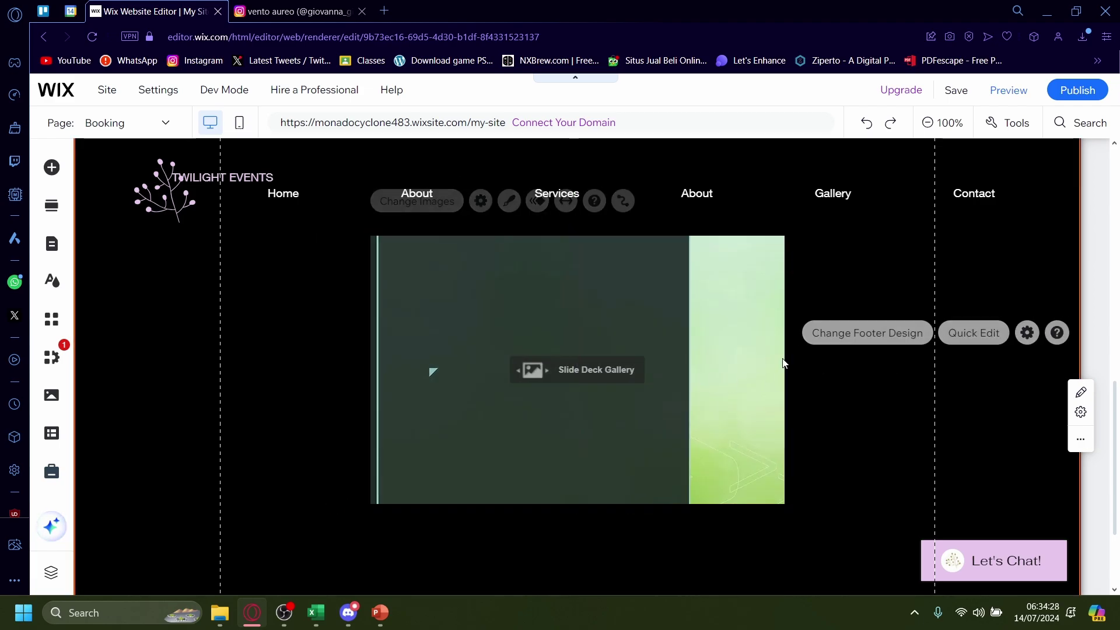
click(1007, 90)
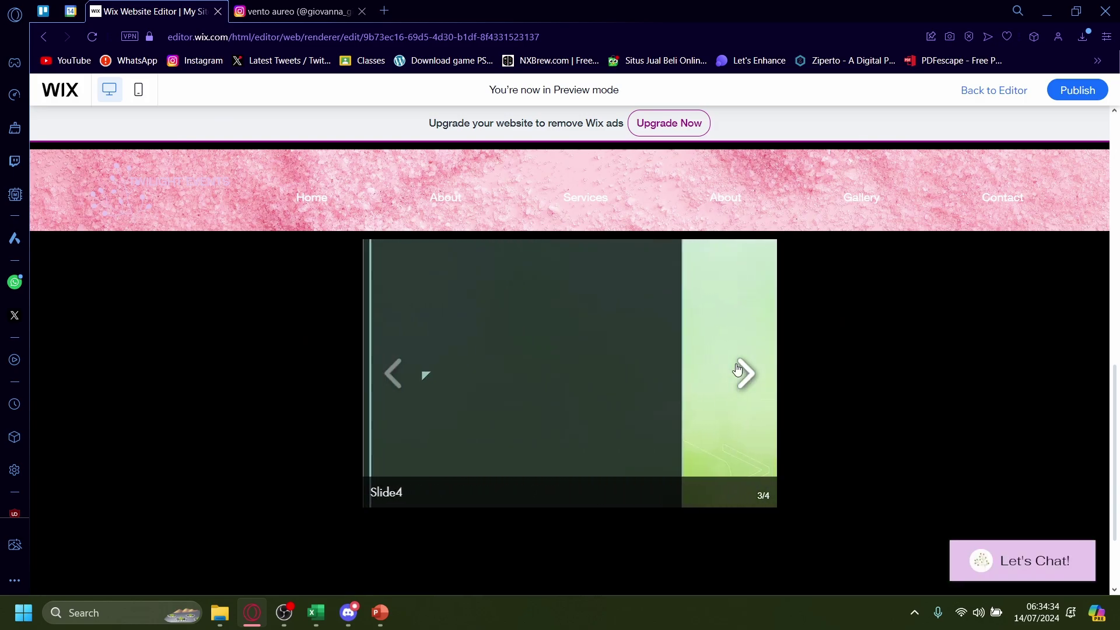
click(743, 372)
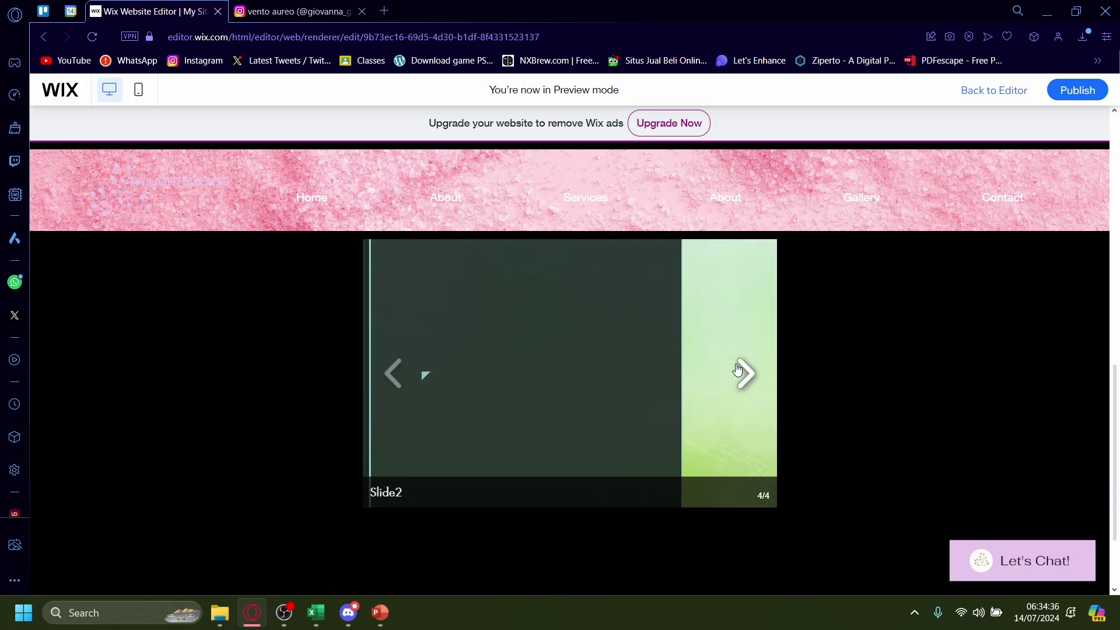